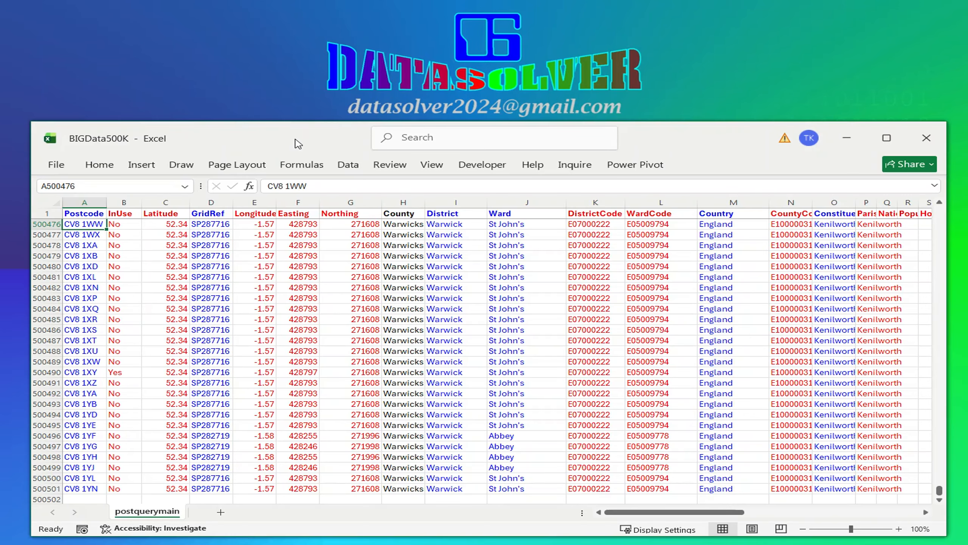
{"action": "left_click", "coordinate": [235, 285]}
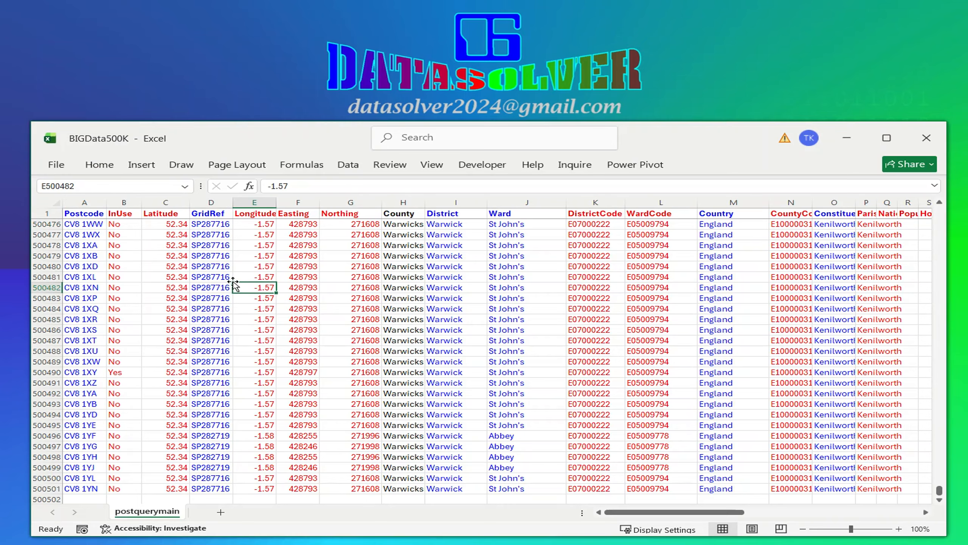
{"action": "left_click", "coordinate": [124, 256]}
{"action": "left_click", "coordinate": [44, 213]}
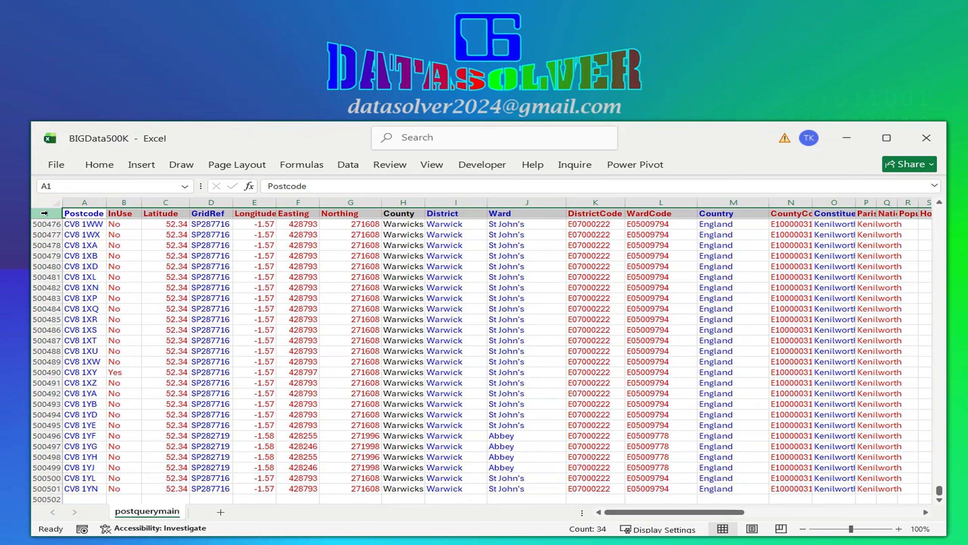
{"action": "left_click", "coordinate": [90, 266]}
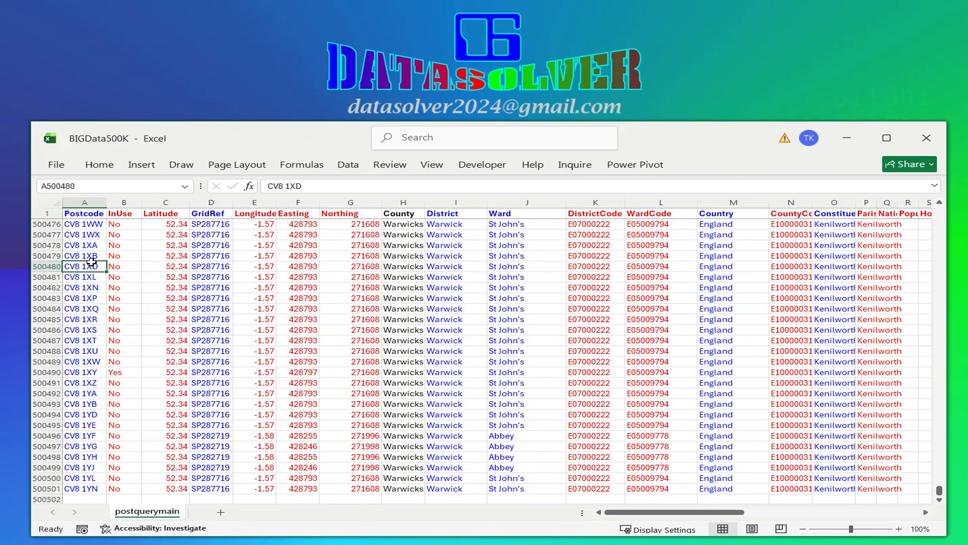
{"action": "left_click", "coordinate": [81, 488]}
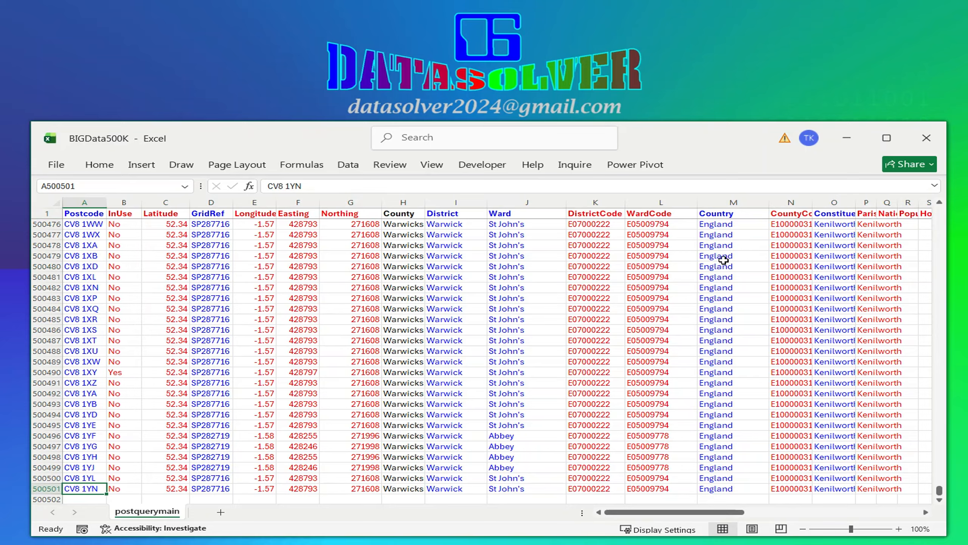
{"action": "left_click", "coordinate": [208, 202]}
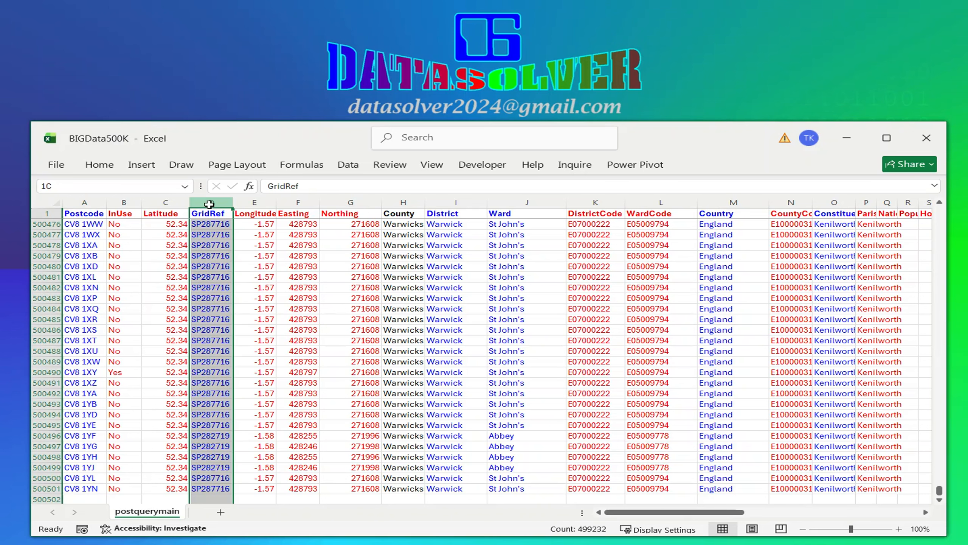
{"action": "right_click", "coordinate": [209, 202]}
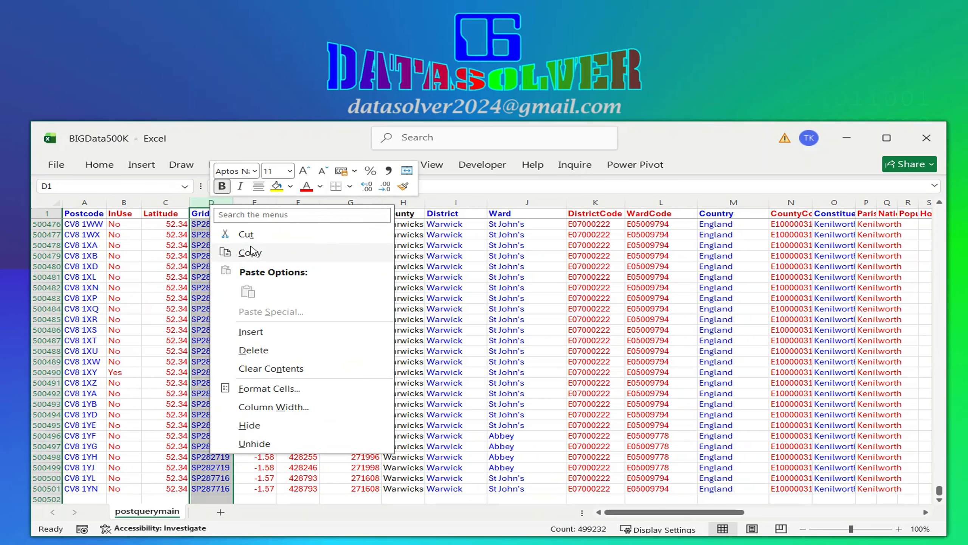
{"action": "left_click", "coordinate": [249, 235]}
{"action": "left_click", "coordinate": [126, 202]}
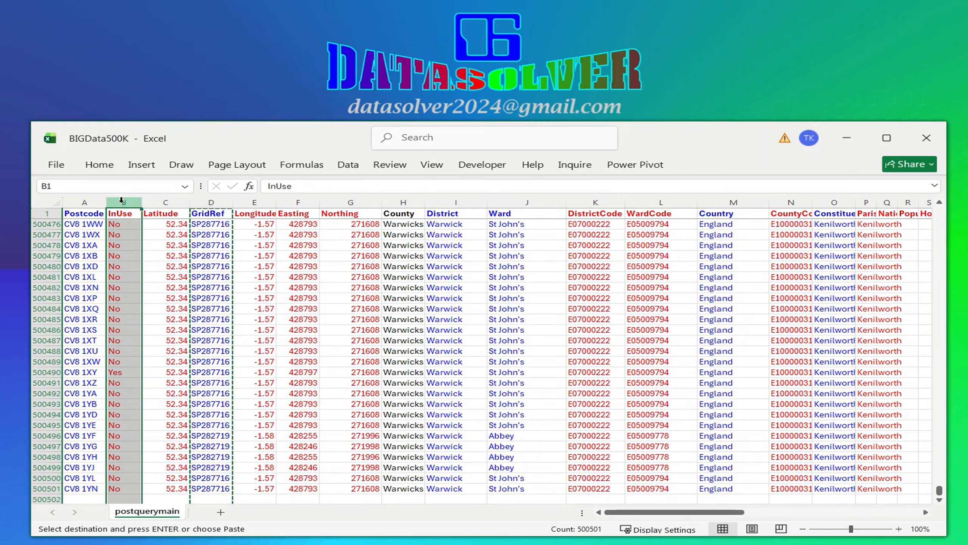
{"action": "left_click", "coordinate": [263, 235]}
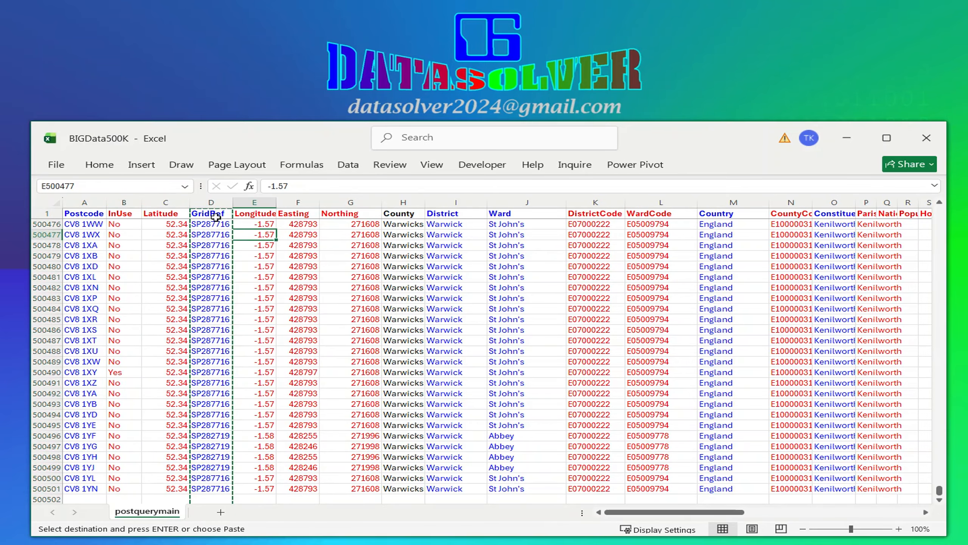
{"action": "key", "text": "Escape"}
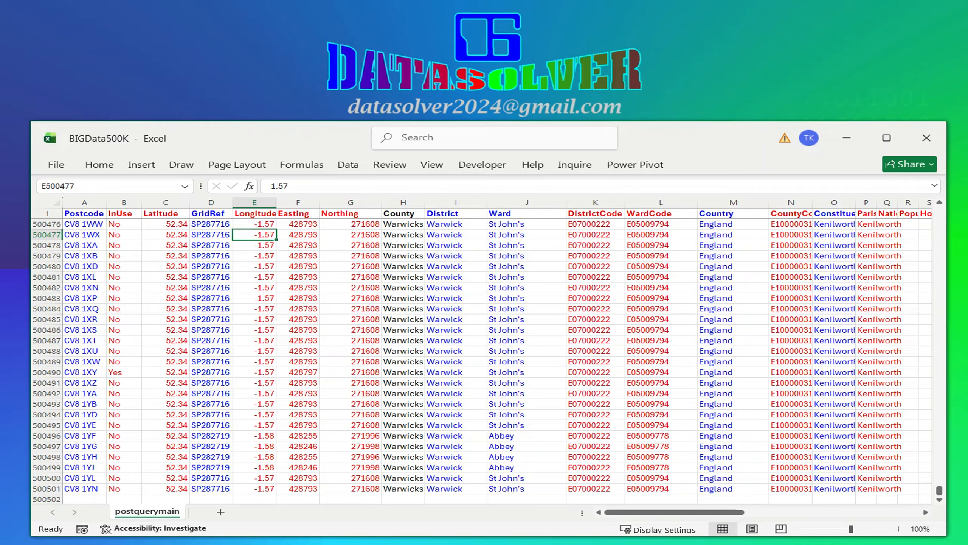
{"action": "key", "text": "alt+Tab"}
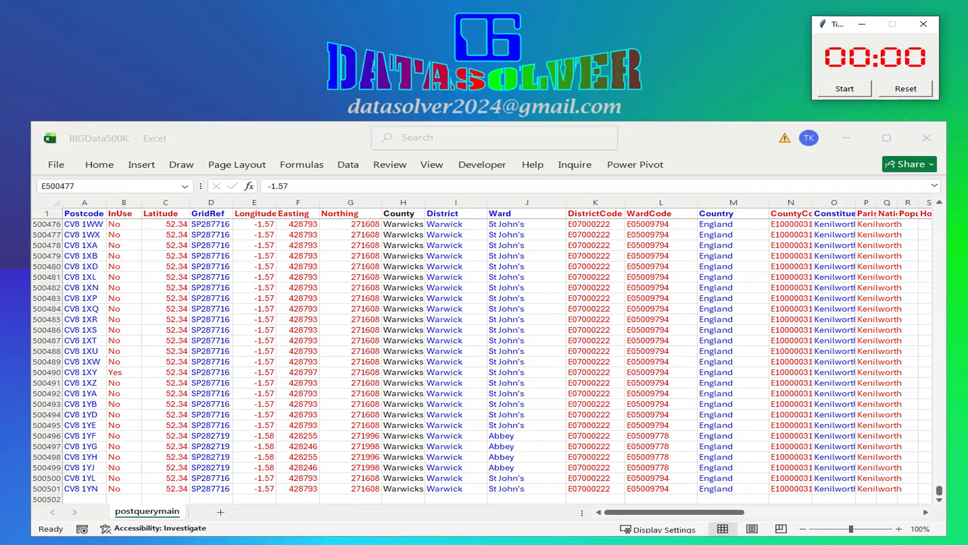
{"action": "left_click", "coordinate": [846, 89]}
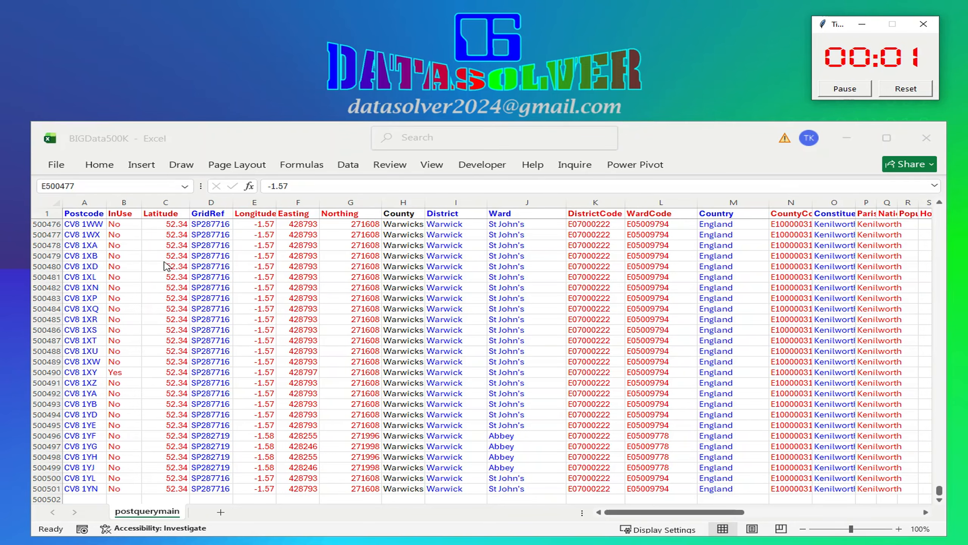
{"action": "left_click", "coordinate": [119, 238]}
Move the GridRef column so it sits directly after the Postcode column, before InUse
{"action": "left_click", "coordinate": [206, 203]}
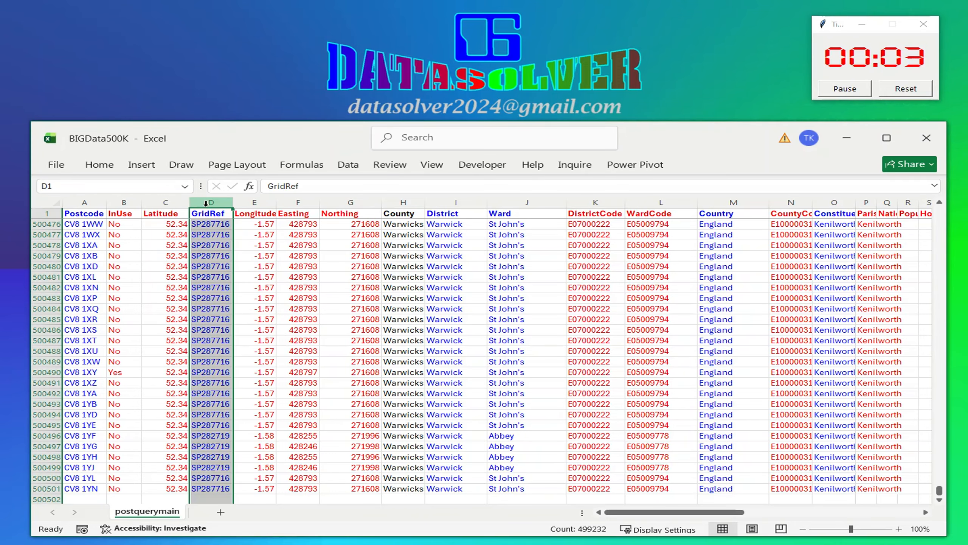
{"action": "right_click", "coordinate": [206, 203]}
{"action": "left_click", "coordinate": [254, 237]}
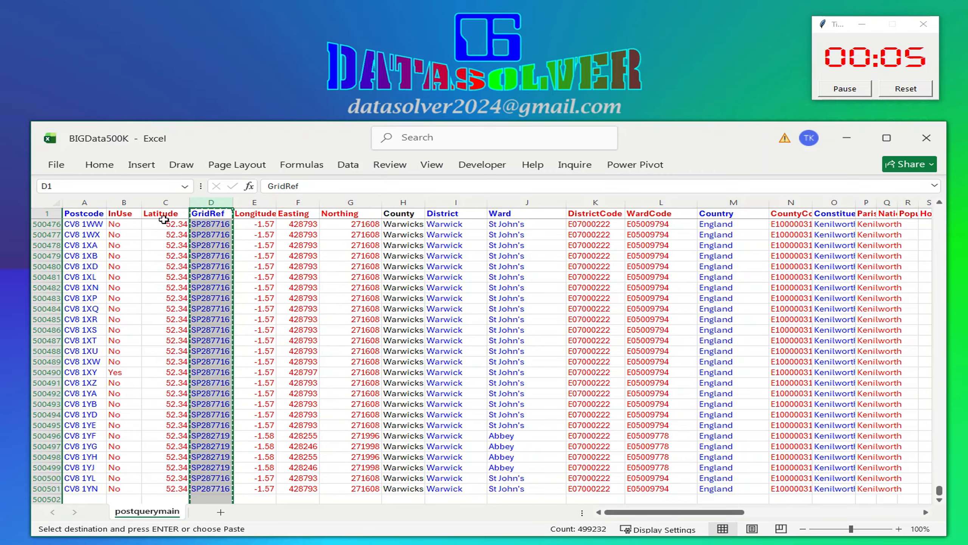
{"action": "left_click", "coordinate": [123, 202]}
{"action": "right_click", "coordinate": [122, 203]}
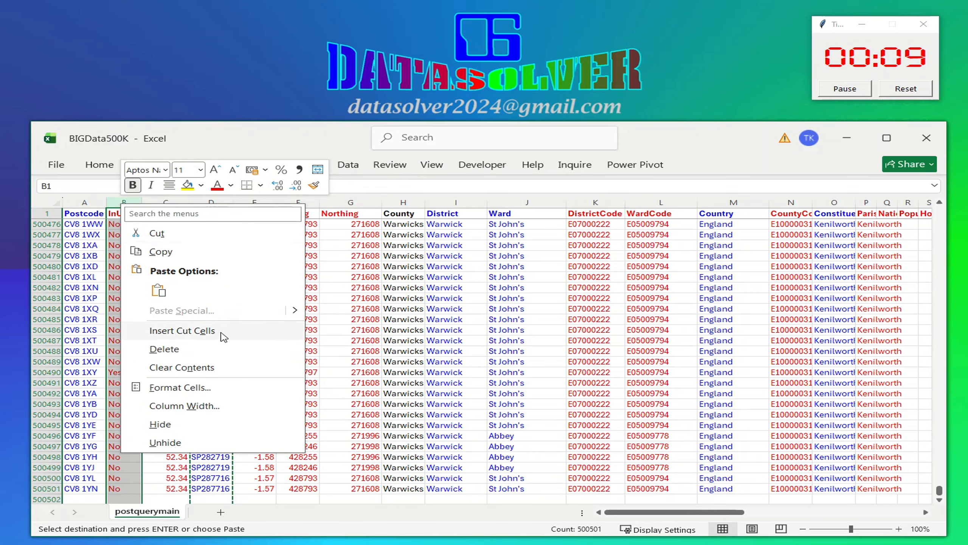
{"action": "left_click", "coordinate": [222, 332]}
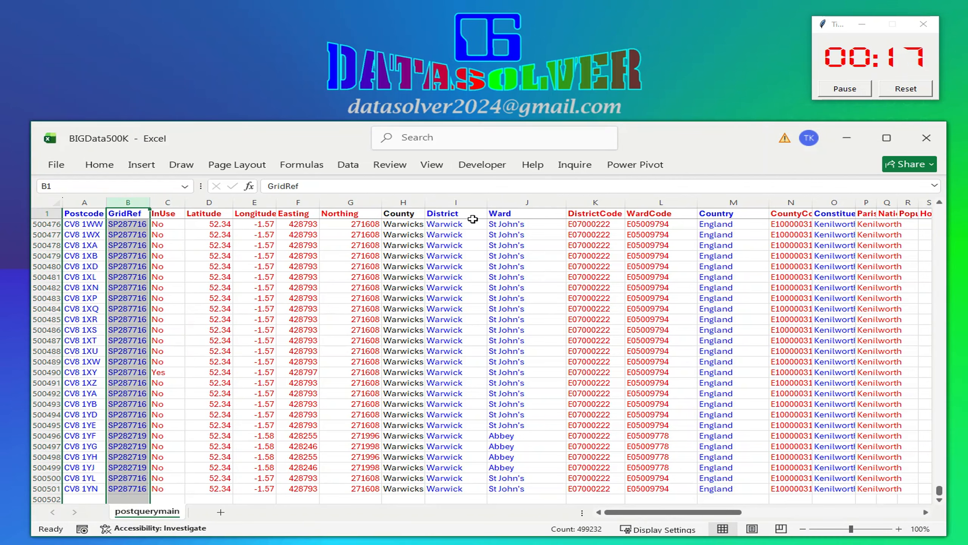
{"action": "left_click", "coordinate": [450, 205]}
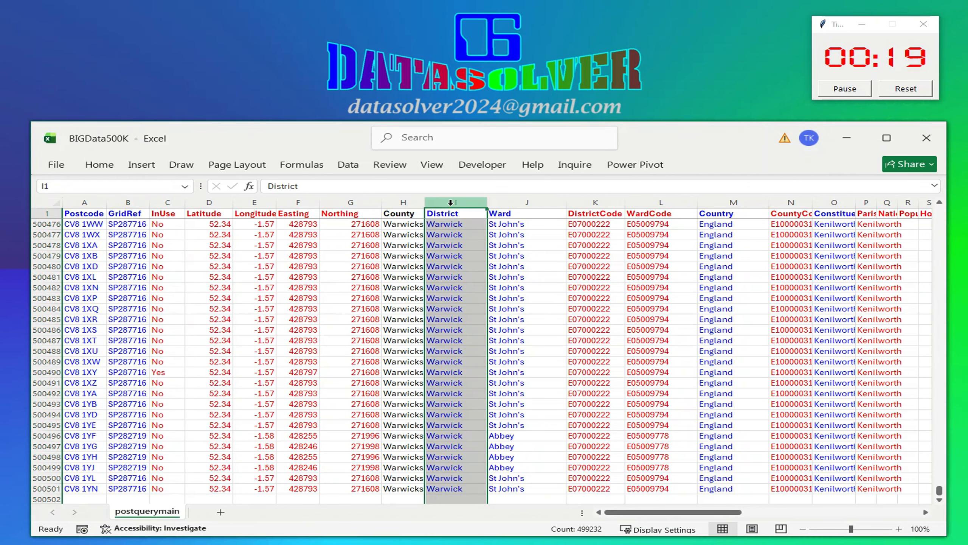
{"action": "right_click", "coordinate": [450, 202]}
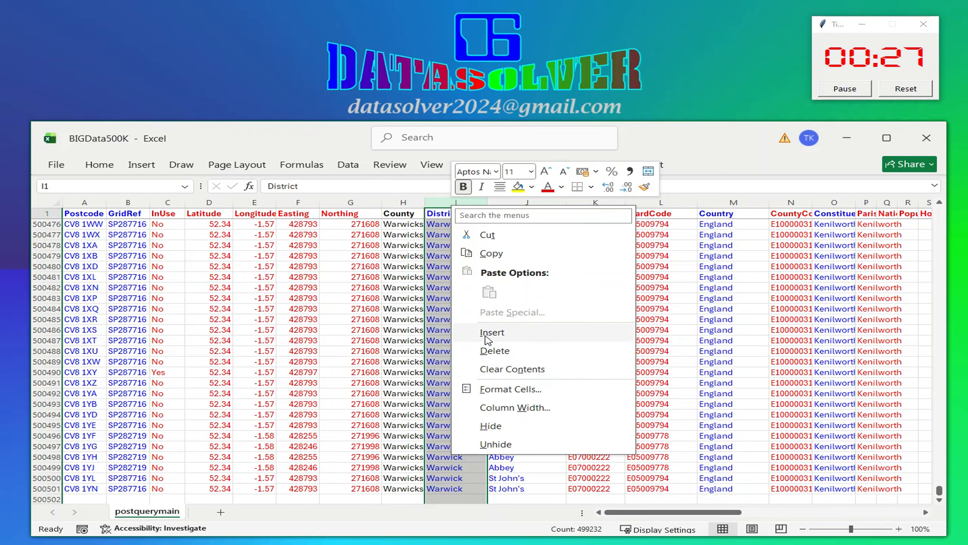
{"action": "left_click", "coordinate": [431, 257]}
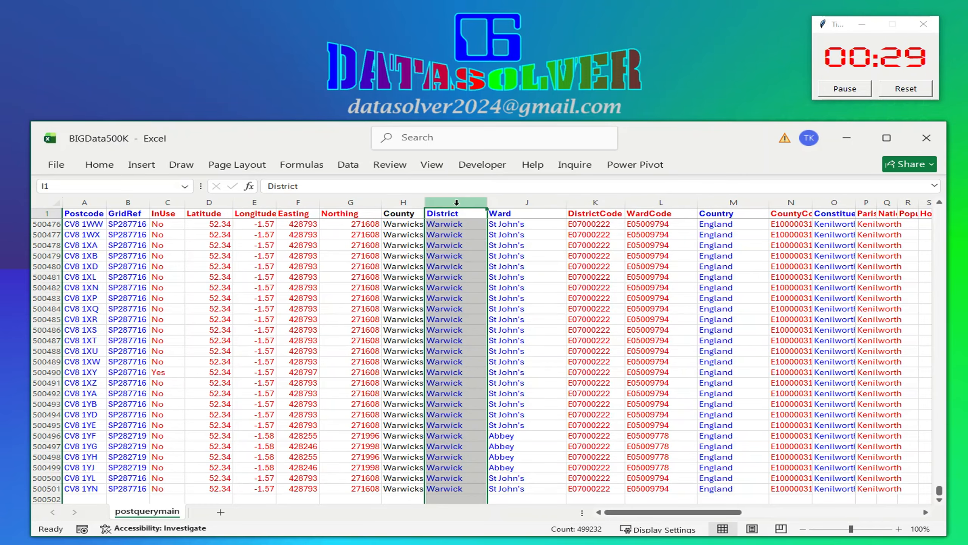
{"action": "left_click", "coordinate": [451, 275]}
Move the District and Ward columns together so they follow GridRef, ahead of InUse
{"action": "left_click", "coordinate": [447, 202]}
{"action": "left_click", "coordinate": [516, 201], "text": "shift"}
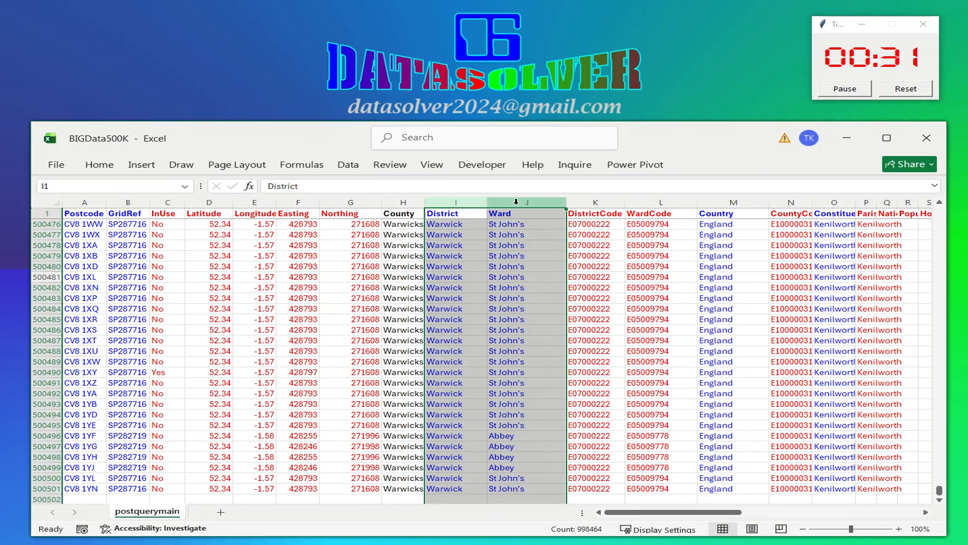
{"action": "right_click", "coordinate": [516, 202]}
{"action": "left_click", "coordinate": [548, 231]}
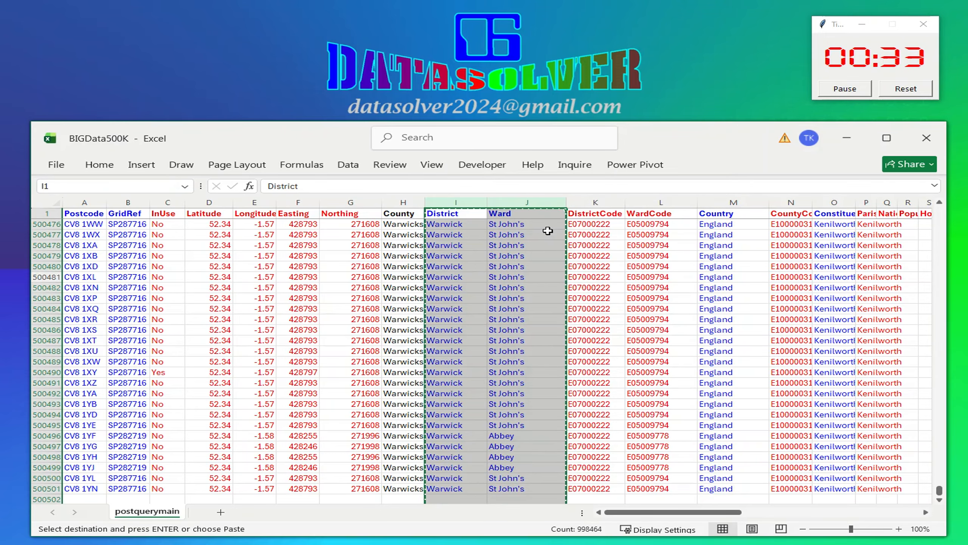
{"action": "left_click", "coordinate": [162, 202]}
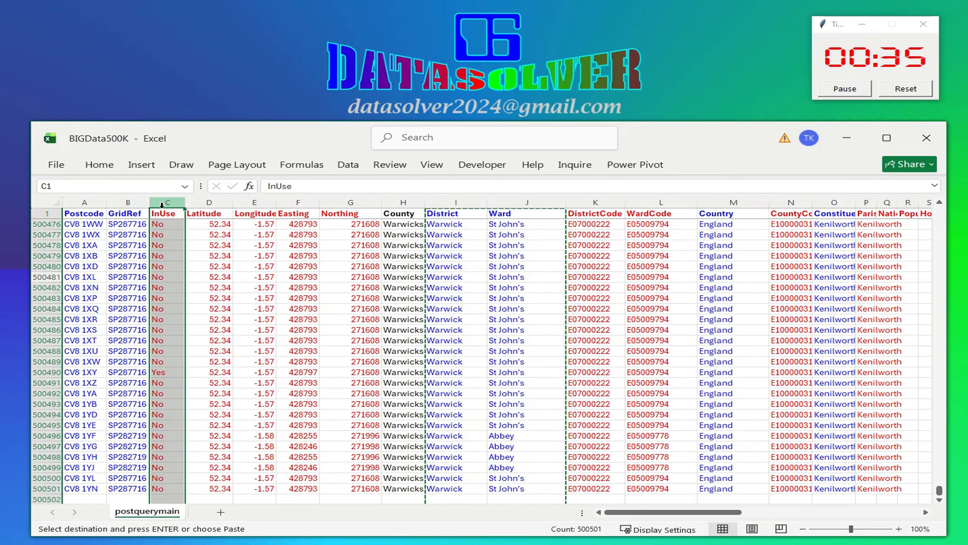
{"action": "right_click", "coordinate": [162, 203]}
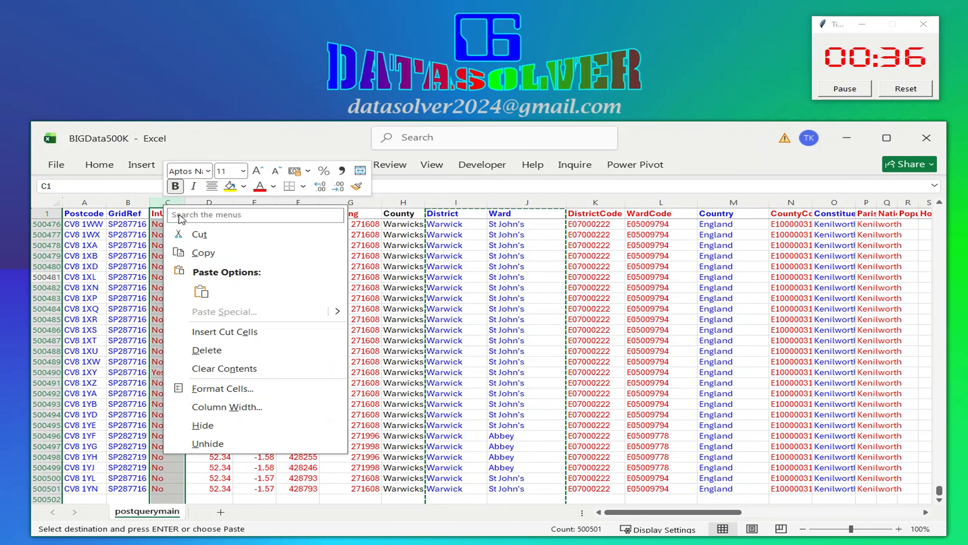
{"action": "left_click", "coordinate": [220, 332]}
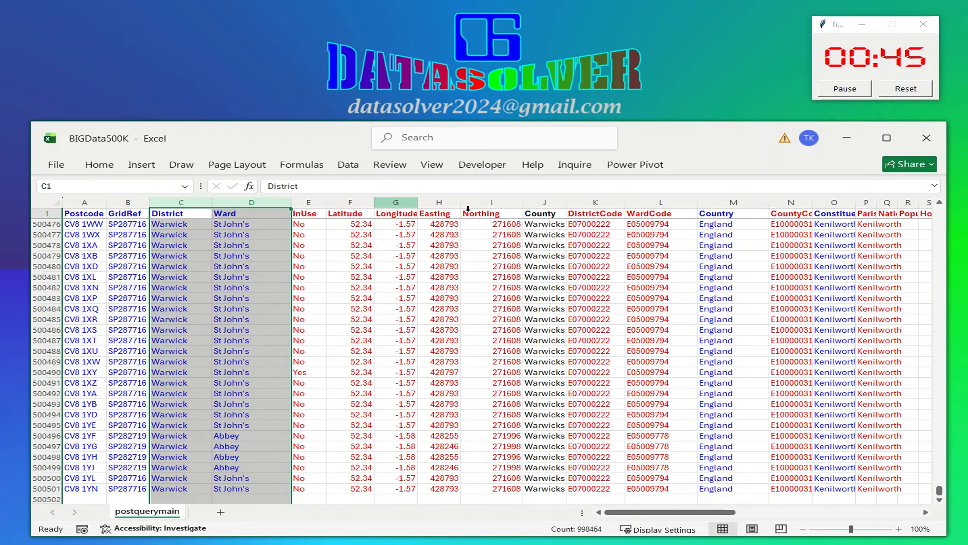
Move the Country column so it sits right after Ward, before InUse
{"action": "left_click", "coordinate": [601, 252]}
{"action": "left_click", "coordinate": [734, 202]}
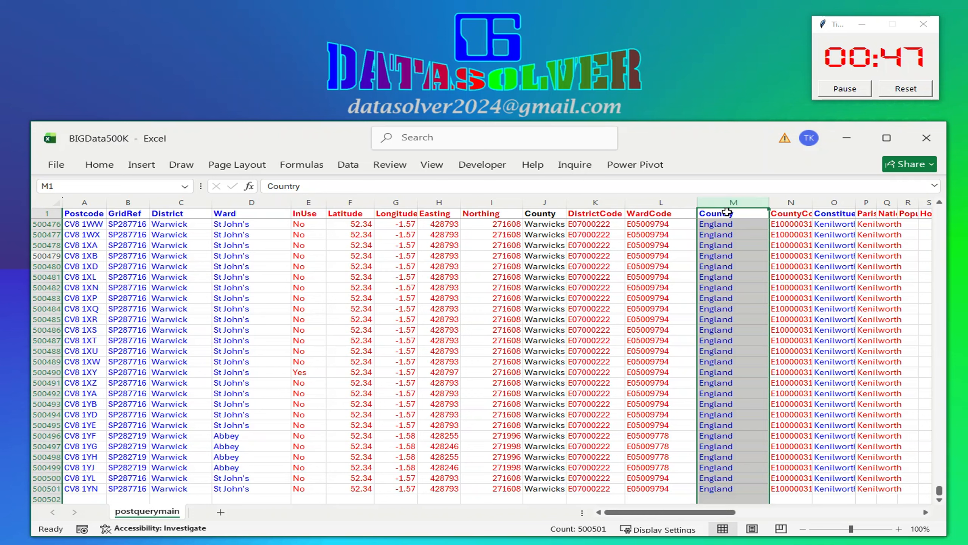
{"action": "right_click", "coordinate": [734, 202]}
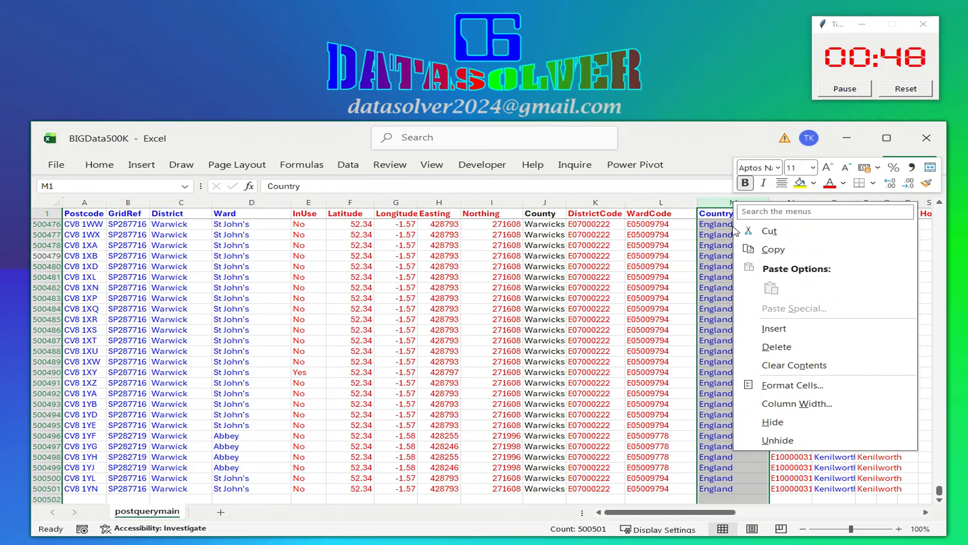
{"action": "left_click", "coordinate": [767, 231]}
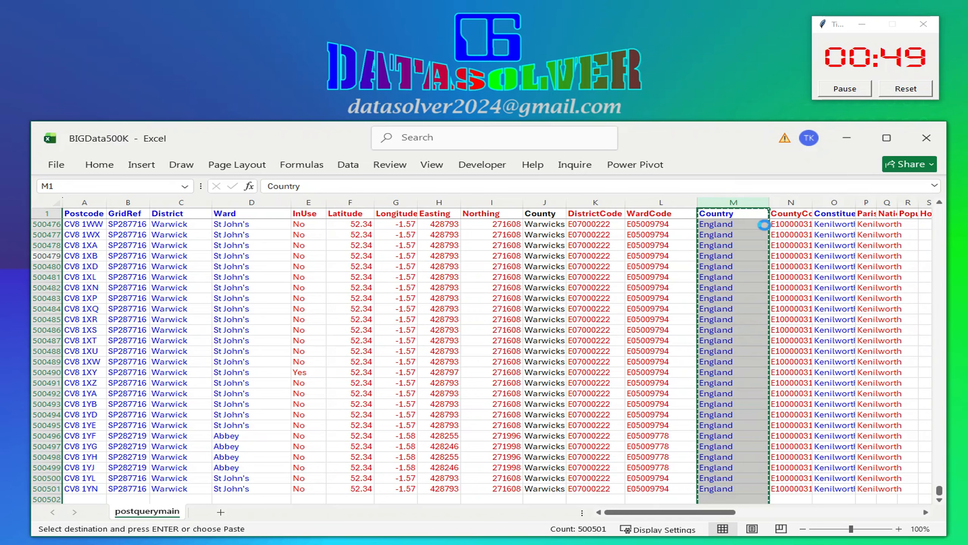
{"action": "left_click", "coordinate": [307, 202]}
{"action": "right_click", "coordinate": [306, 198]}
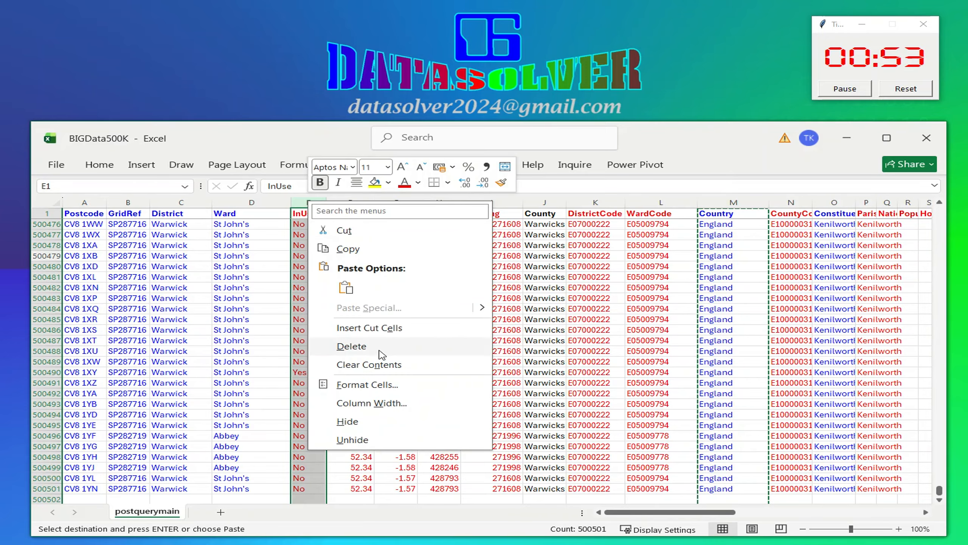
{"action": "left_click", "coordinate": [376, 327]}
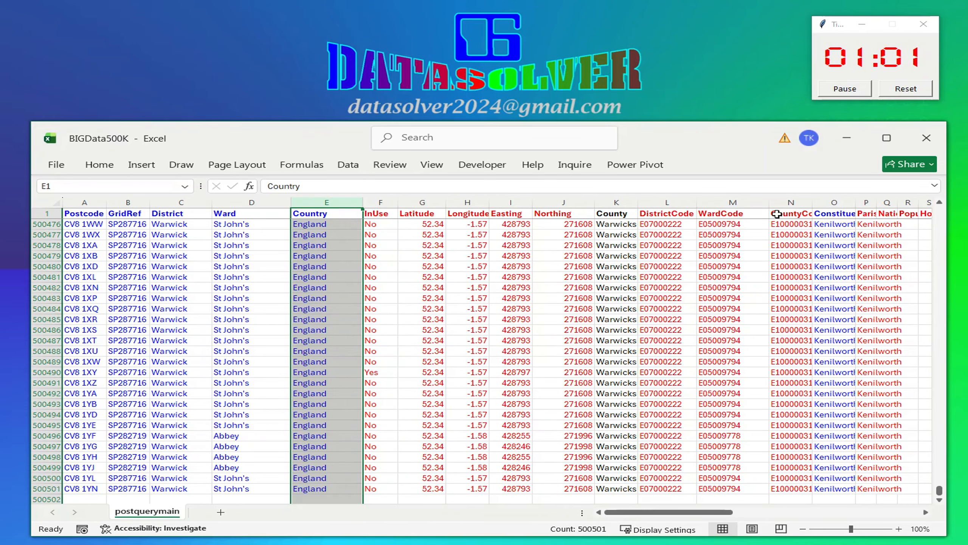
Move the Constituency column so it sits right after Country, before InUse
{"action": "left_click", "coordinate": [834, 202]}
{"action": "right_click", "coordinate": [834, 203]}
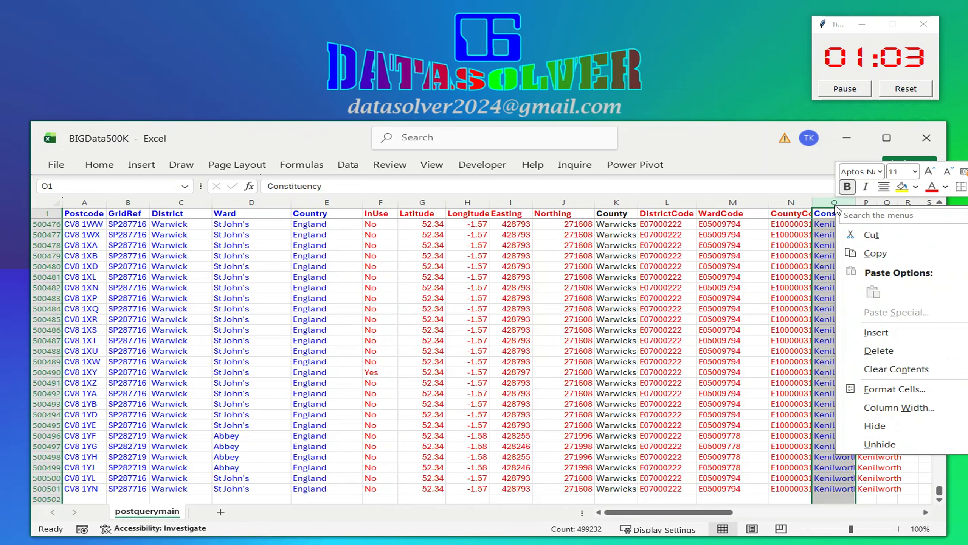
{"action": "left_click", "coordinate": [878, 234]}
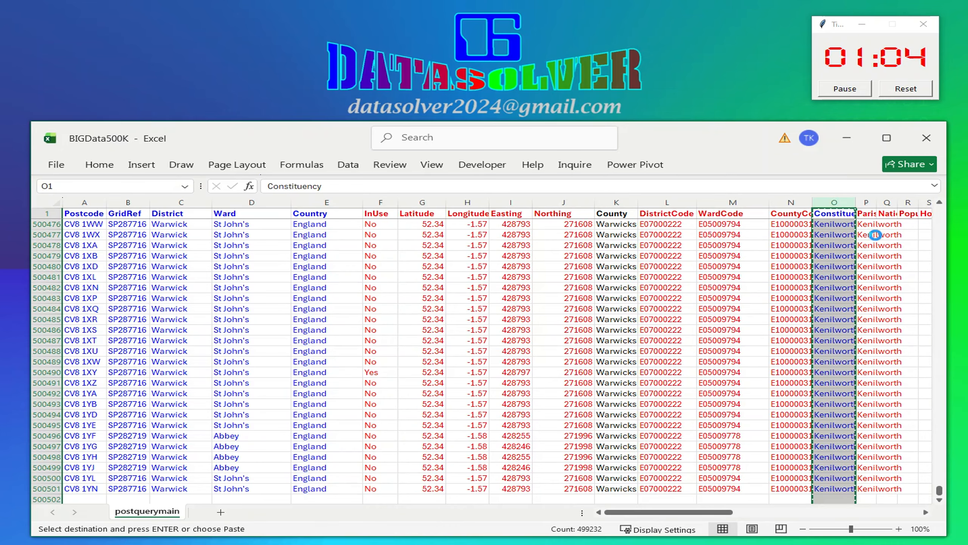
{"action": "left_click", "coordinate": [374, 203]}
{"action": "right_click", "coordinate": [374, 202]}
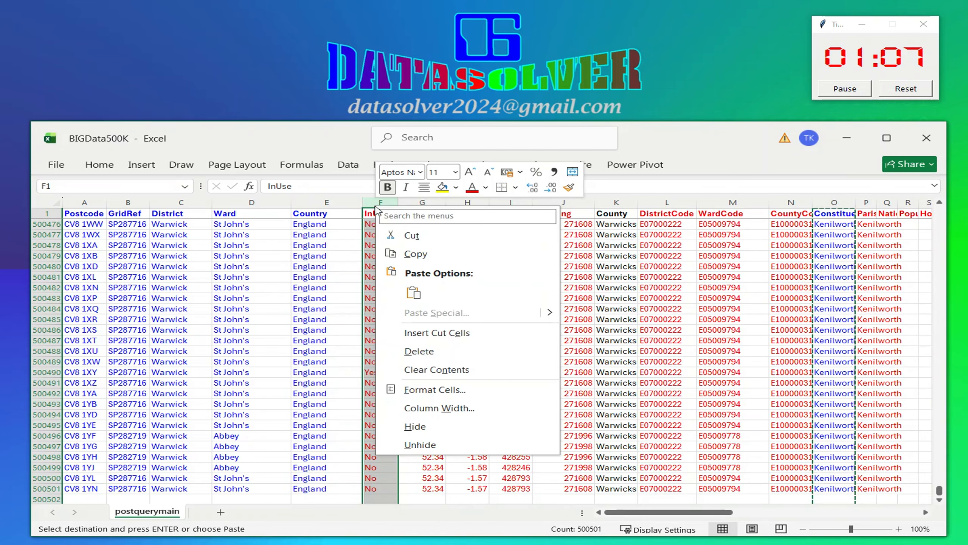
{"action": "left_click", "coordinate": [434, 332]}
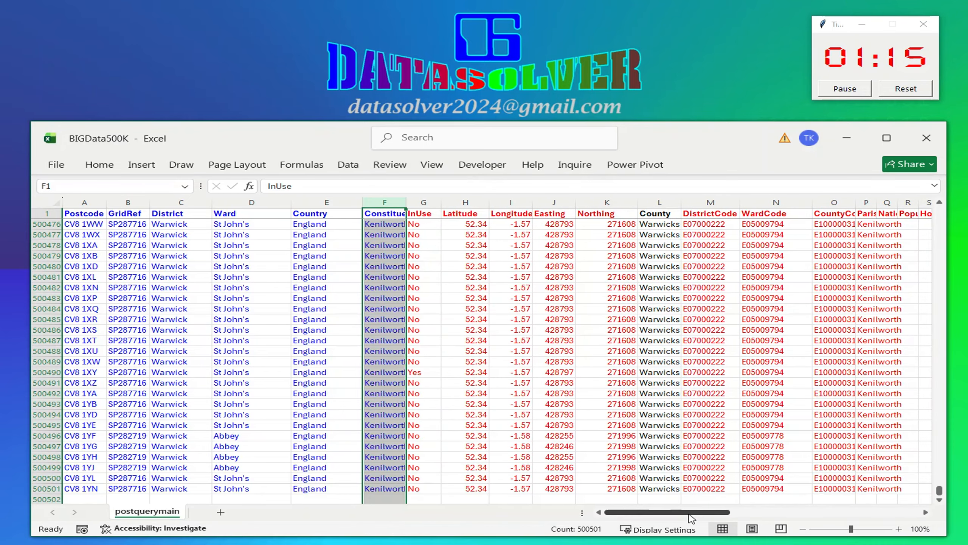
Move the Introduced and Terminated columns together so they follow Constituency, ahead of InUse
{"action": "left_click_drag", "start_coordinate": [689, 513], "coordinate": [761, 512]}
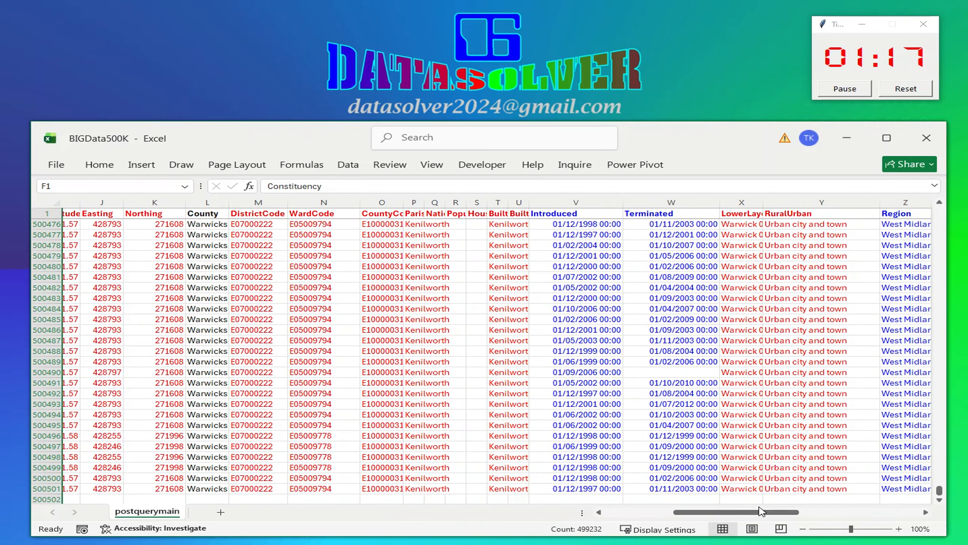
{"action": "left_click_drag", "start_coordinate": [592, 200], "coordinate": [661, 197]}
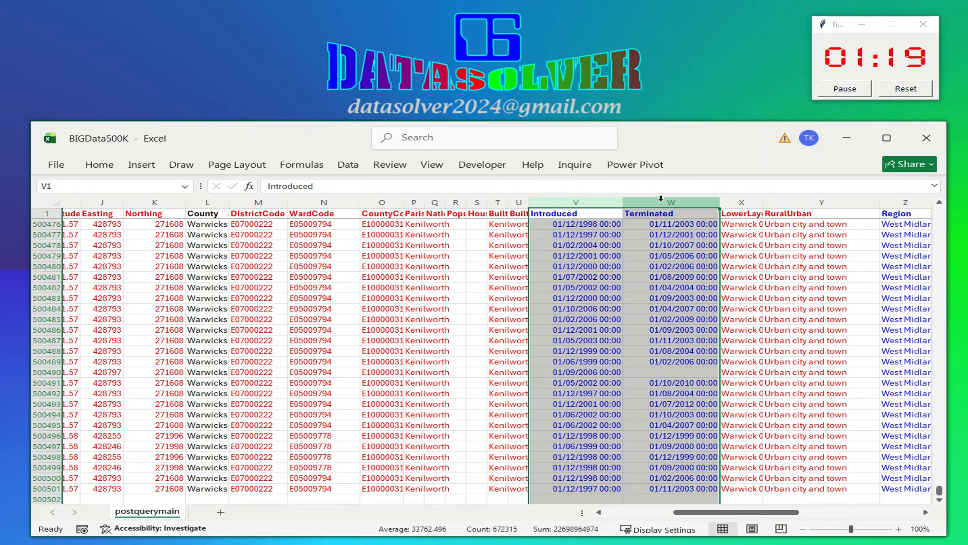
{"action": "right_click", "coordinate": [661, 198]}
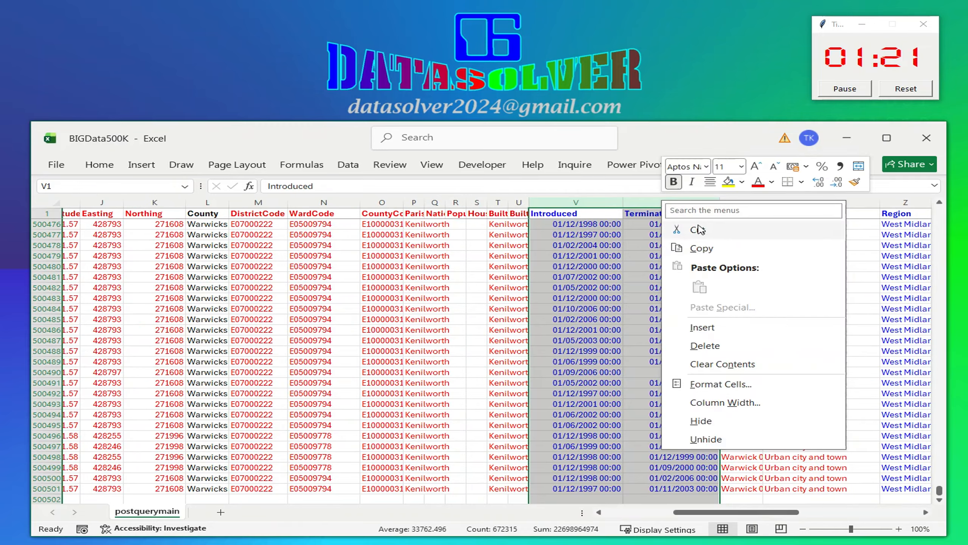
{"action": "key", "text": "Escape"}
{"action": "key", "text": "ctrl+c"}
{"action": "left_click_drag", "start_coordinate": [747, 511], "coordinate": [678, 511]}
{"action": "left_click", "coordinate": [419, 201]}
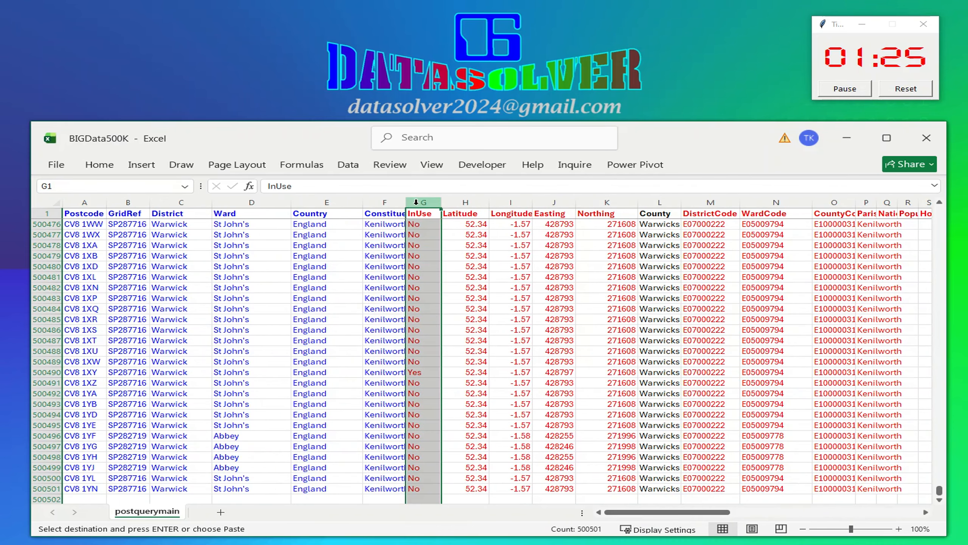
{"action": "right_click", "coordinate": [416, 202]}
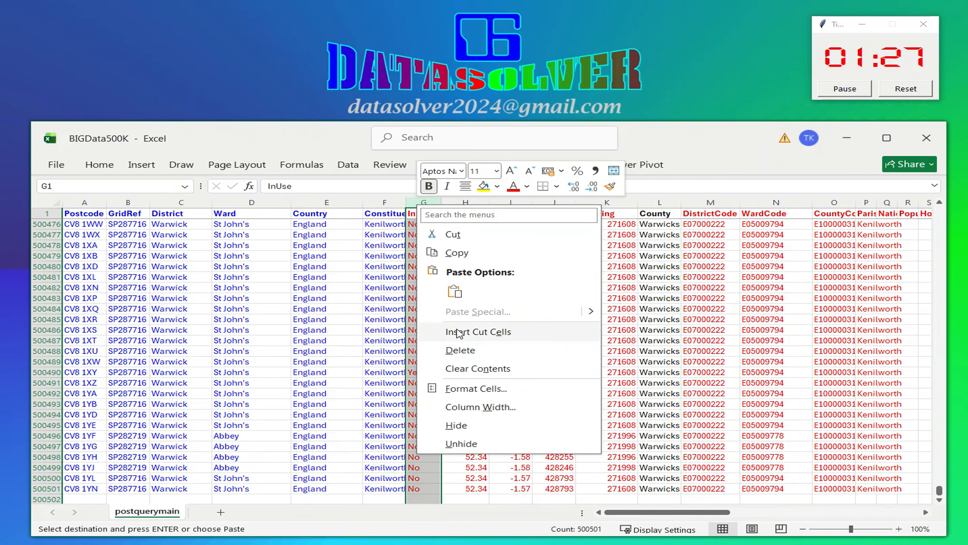
{"action": "left_click", "coordinate": [456, 328]}
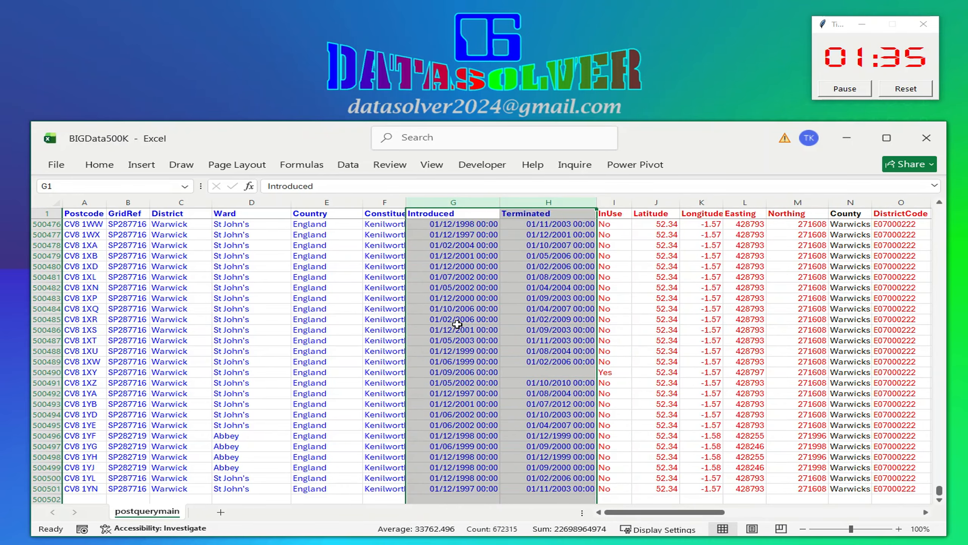
{"action": "left_click", "coordinate": [494, 257]}
{"action": "left_click", "coordinate": [93, 225]}
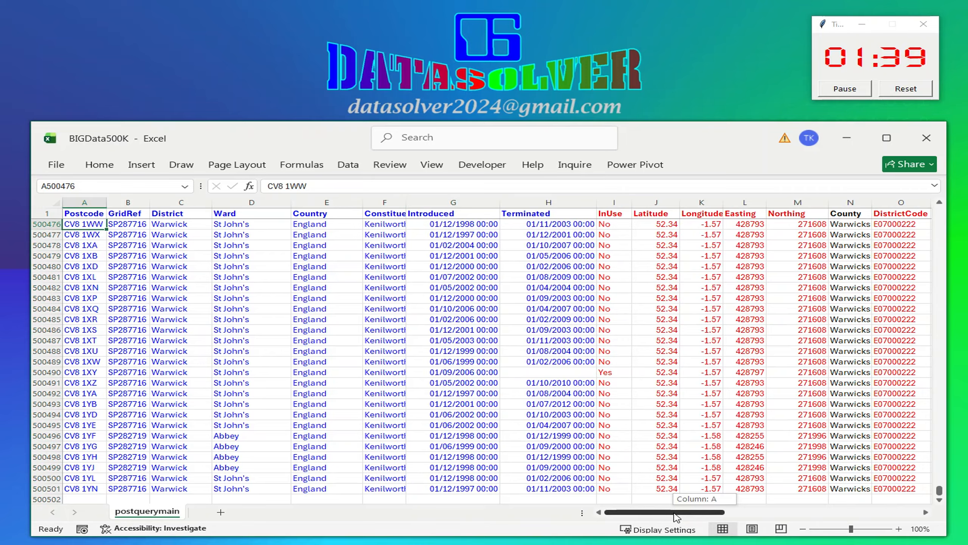
{"action": "left_click", "coordinate": [303, 260]}
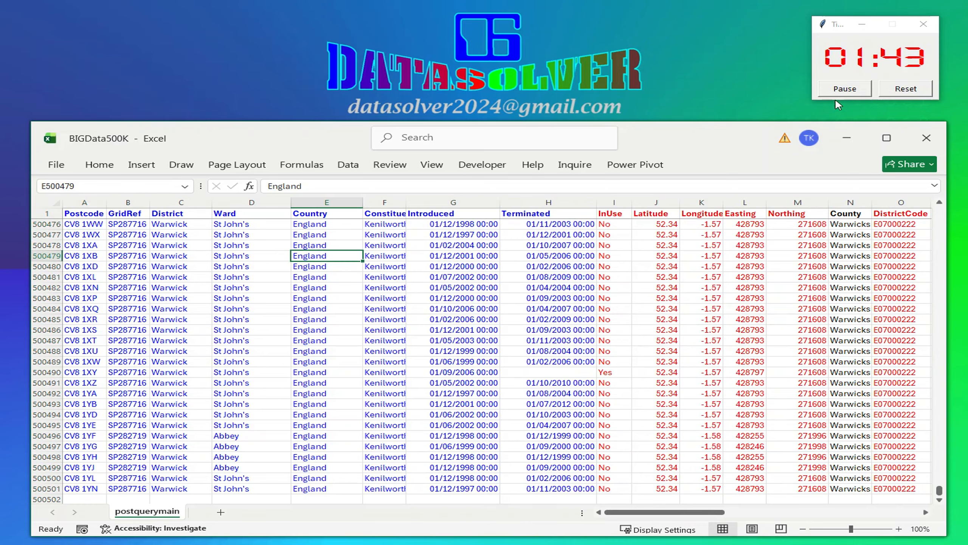
{"action": "left_click", "coordinate": [853, 99]}
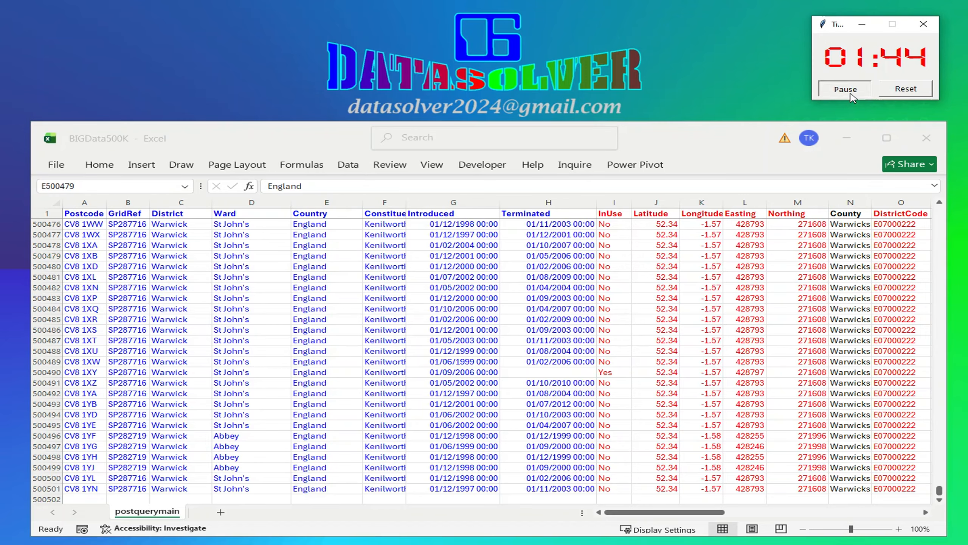
{"action": "left_click", "coordinate": [300, 288]}
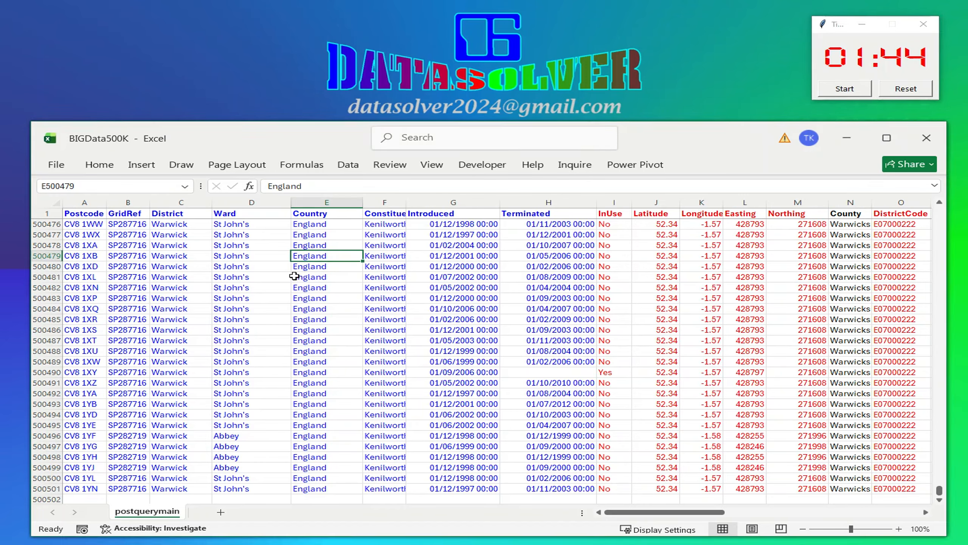
{"action": "left_click", "coordinate": [599, 275]}
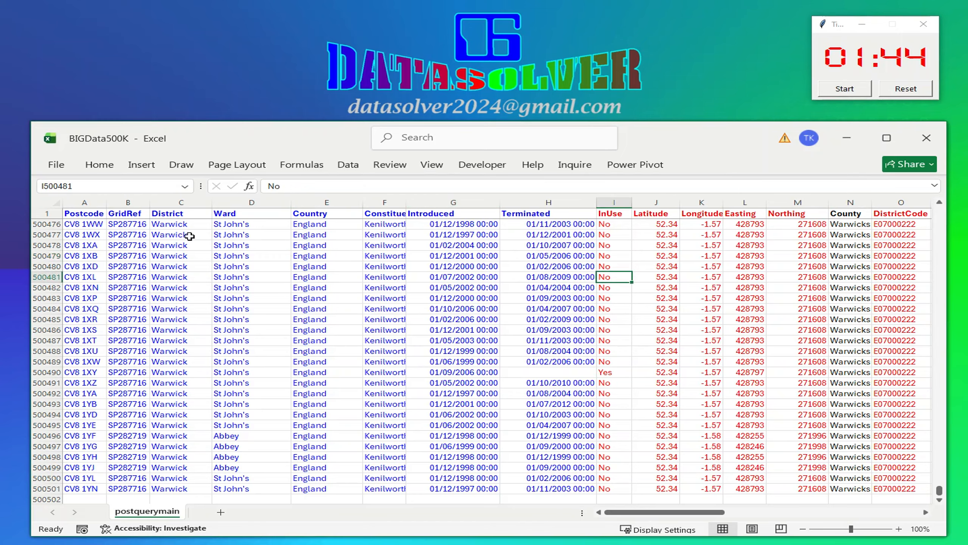
{"action": "left_click", "coordinate": [138, 253]}
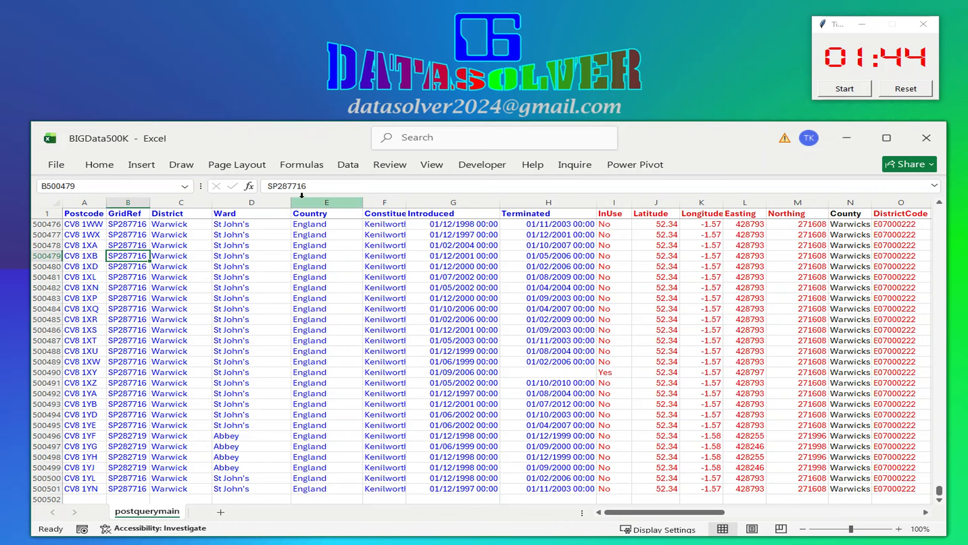
Switch the workbook's calculation mode to Manual
{"action": "left_click", "coordinate": [325, 168]}
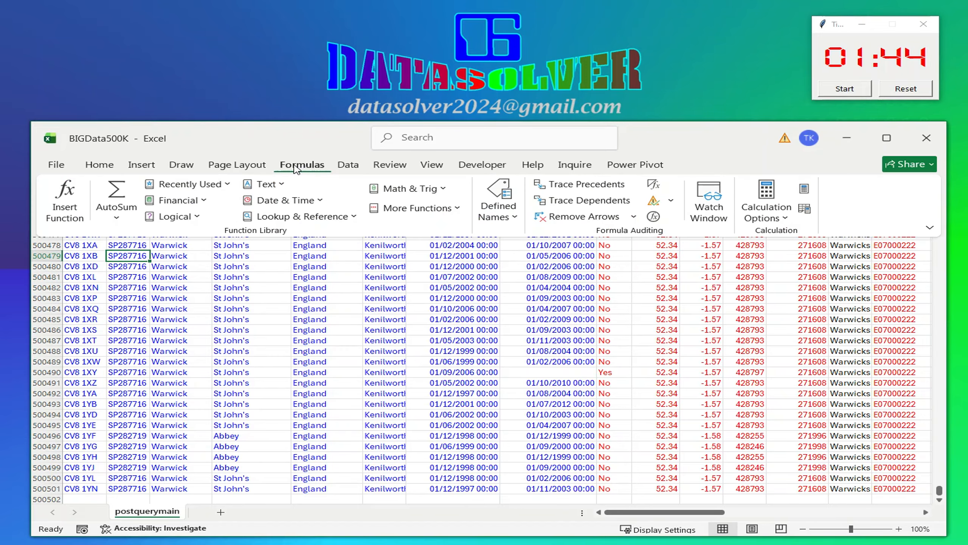
{"action": "left_click", "coordinate": [767, 216]}
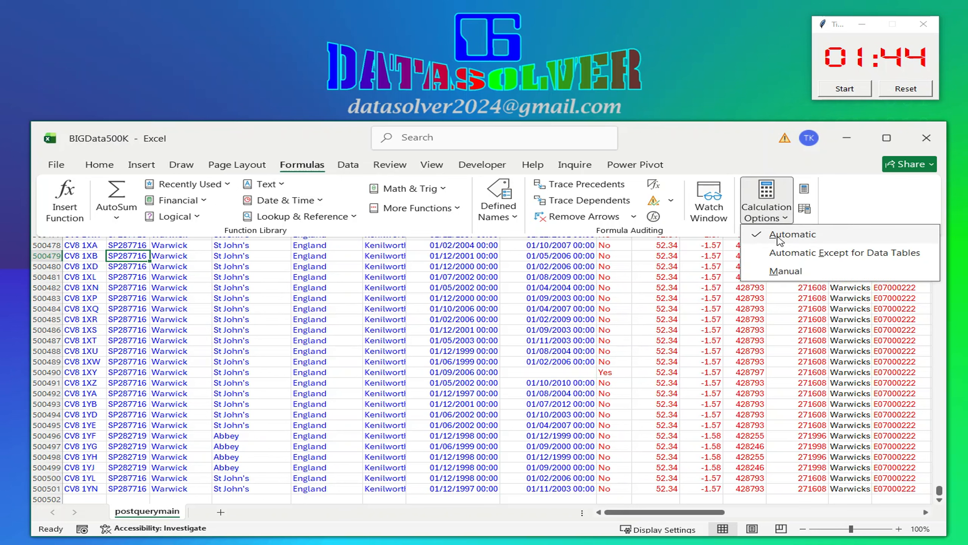
{"action": "left_click", "coordinate": [785, 271]}
{"action": "left_click", "coordinate": [327, 277]}
{"action": "left_click", "coordinate": [227, 259]}
{"action": "key", "text": "Left"}
{"action": "left_click", "coordinate": [82, 238]}
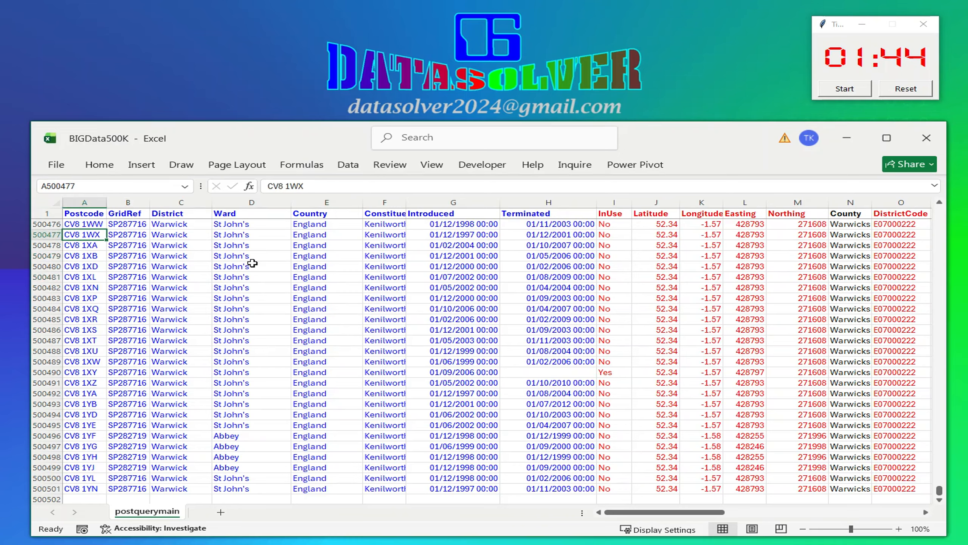
{"action": "left_click", "coordinate": [837, 268]}
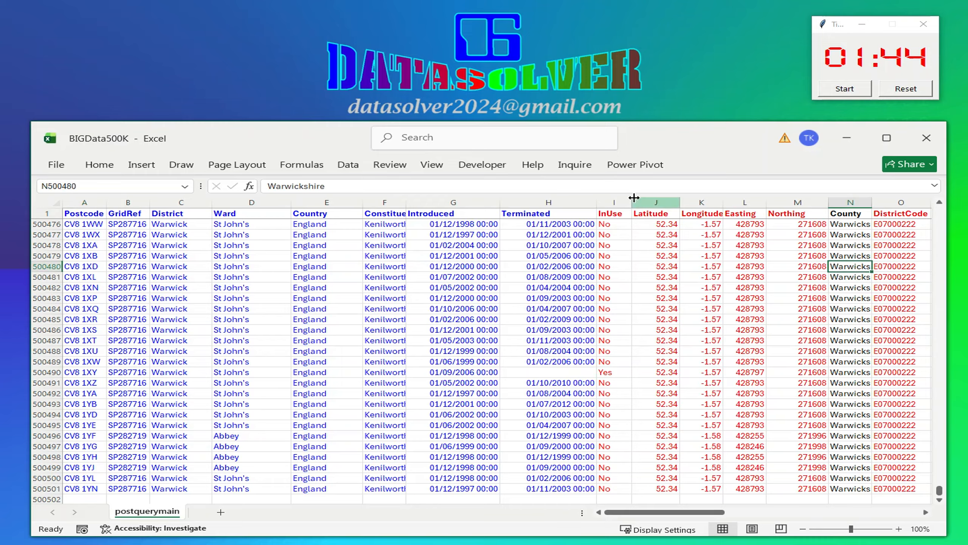
Reopen the calculation options and select Manual calculation again
{"action": "left_click", "coordinate": [299, 165]}
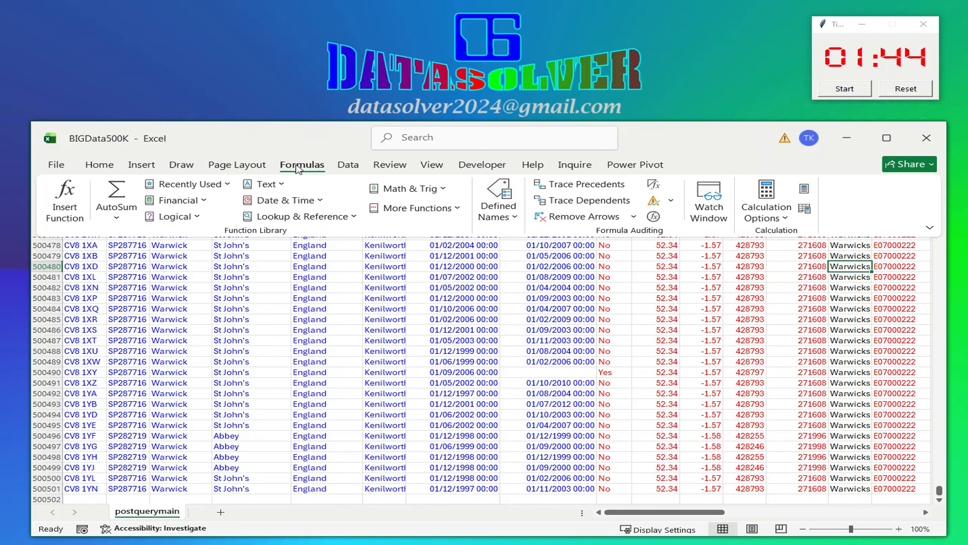
{"action": "left_click", "coordinate": [774, 219]}
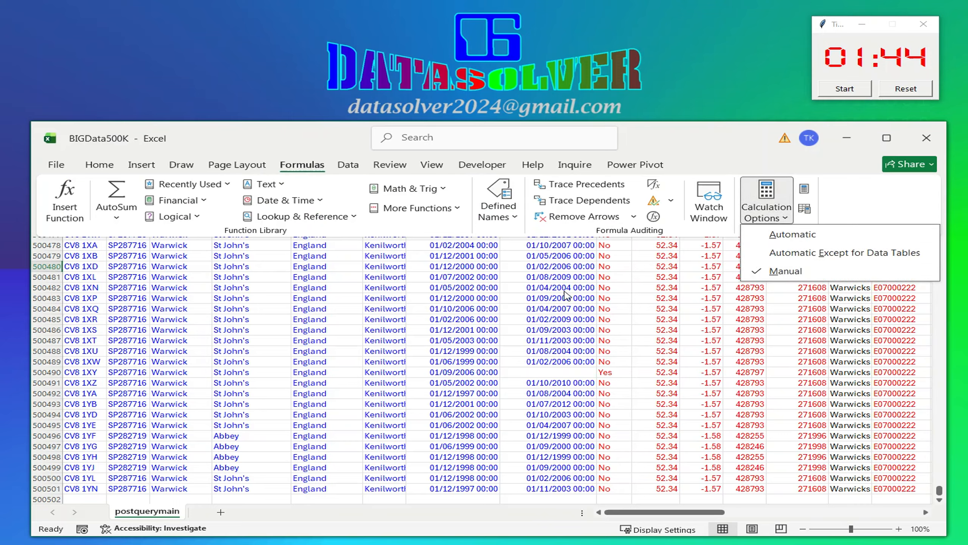
{"action": "left_click", "coordinate": [785, 271]}
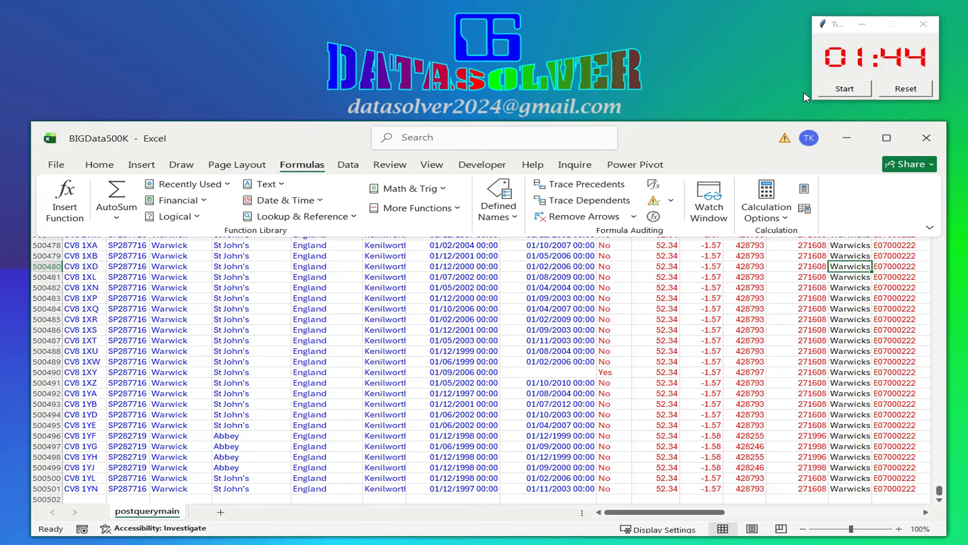
{"action": "key", "text": "alt+Tab"}
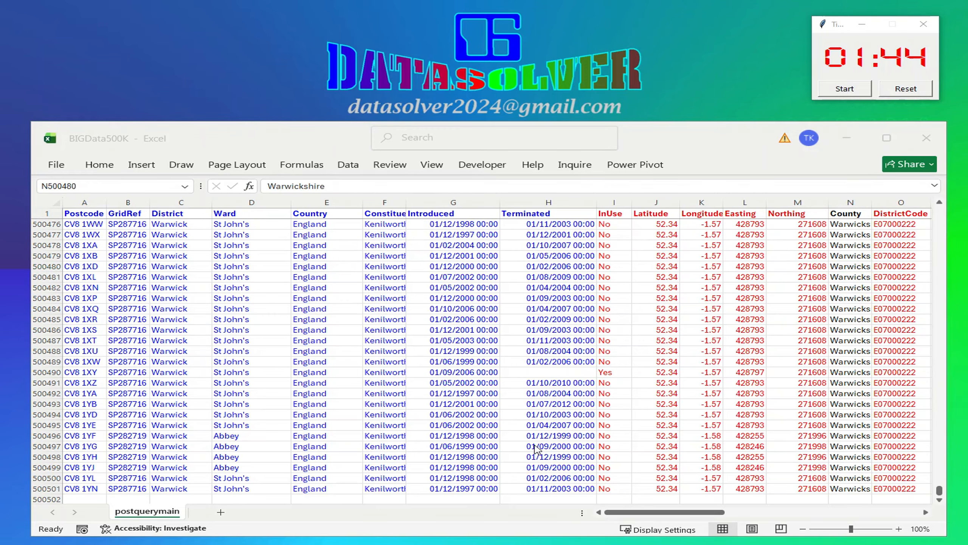